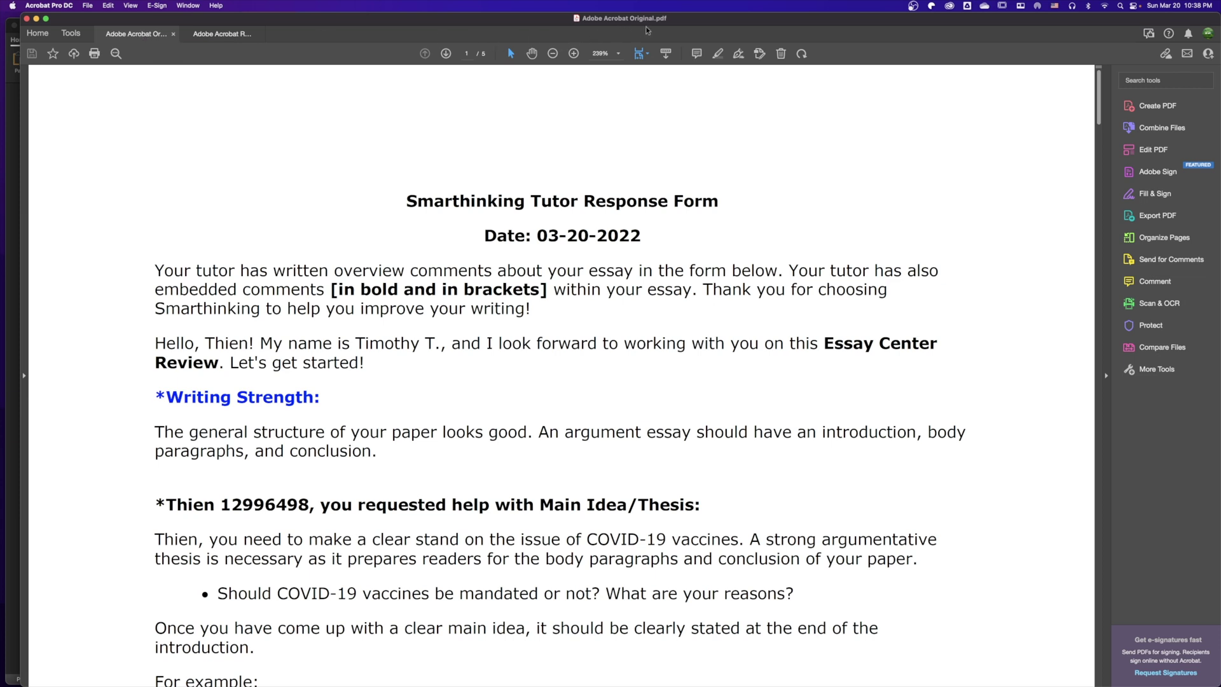
Look over the Original and R1 versions of the tutor response form, ending on R1
{"action": "left_click", "coordinate": [217, 35]}
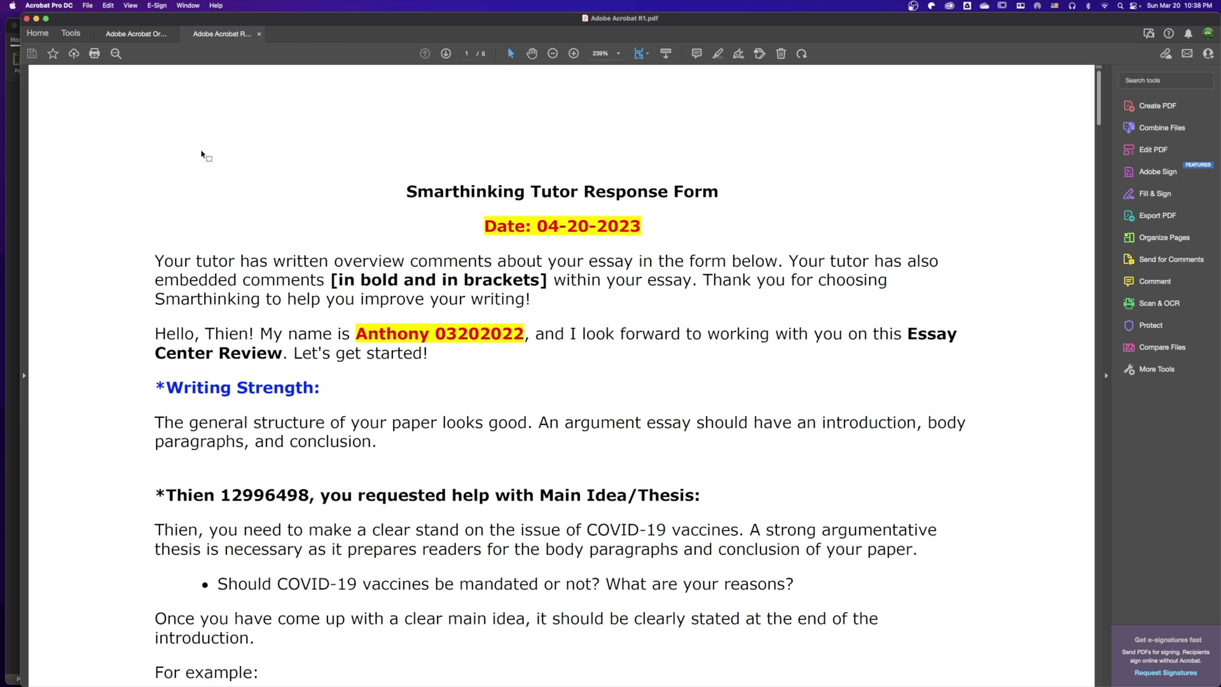
{"action": "left_click", "coordinate": [144, 37]}
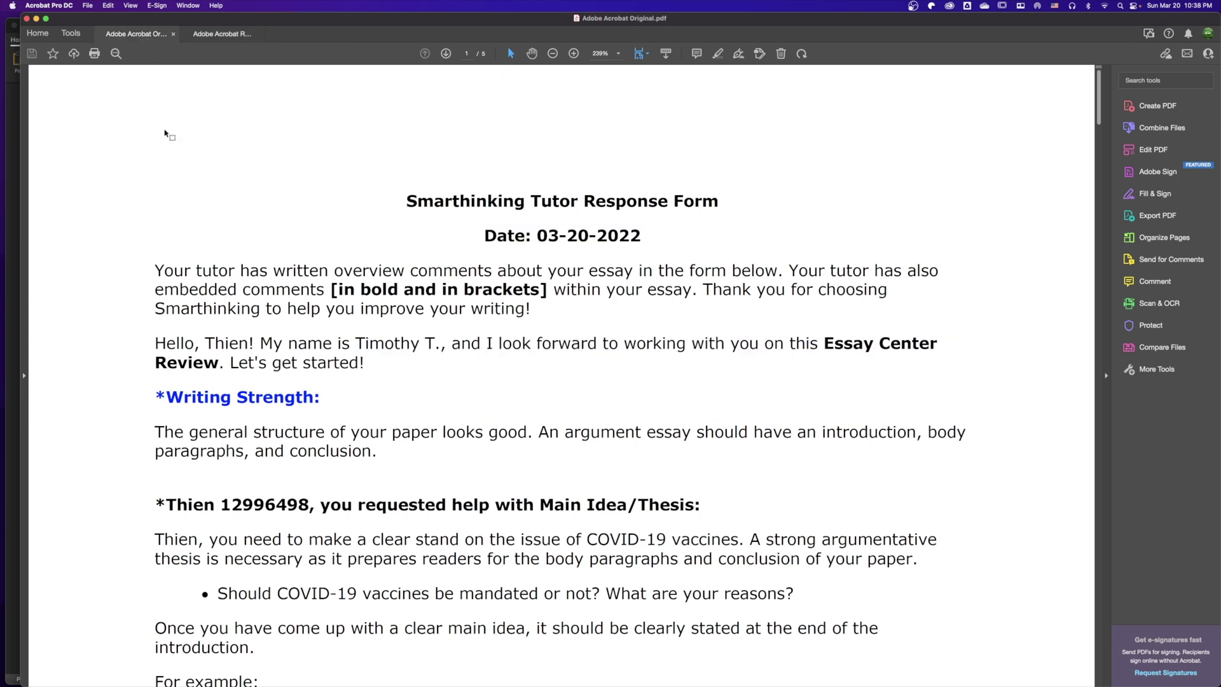
{"action": "scroll", "coordinate": [251, 310], "scroll_direction": "down", "scroll_amount": 2}
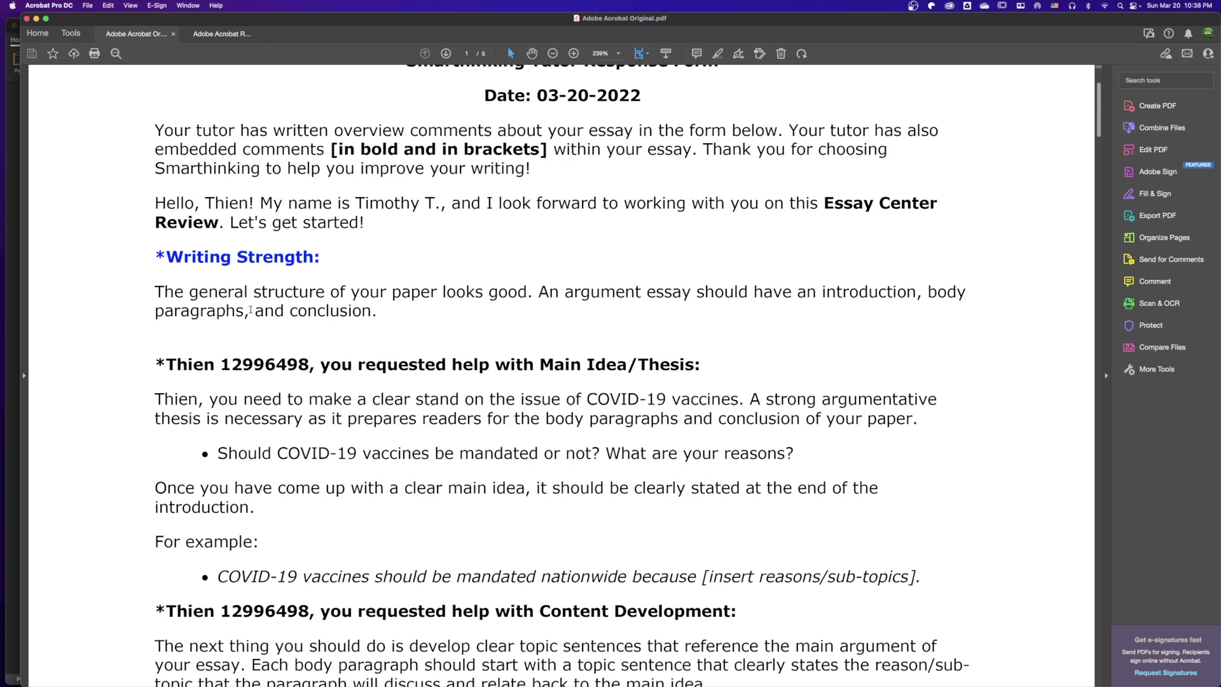
{"action": "left_click", "coordinate": [222, 33]}
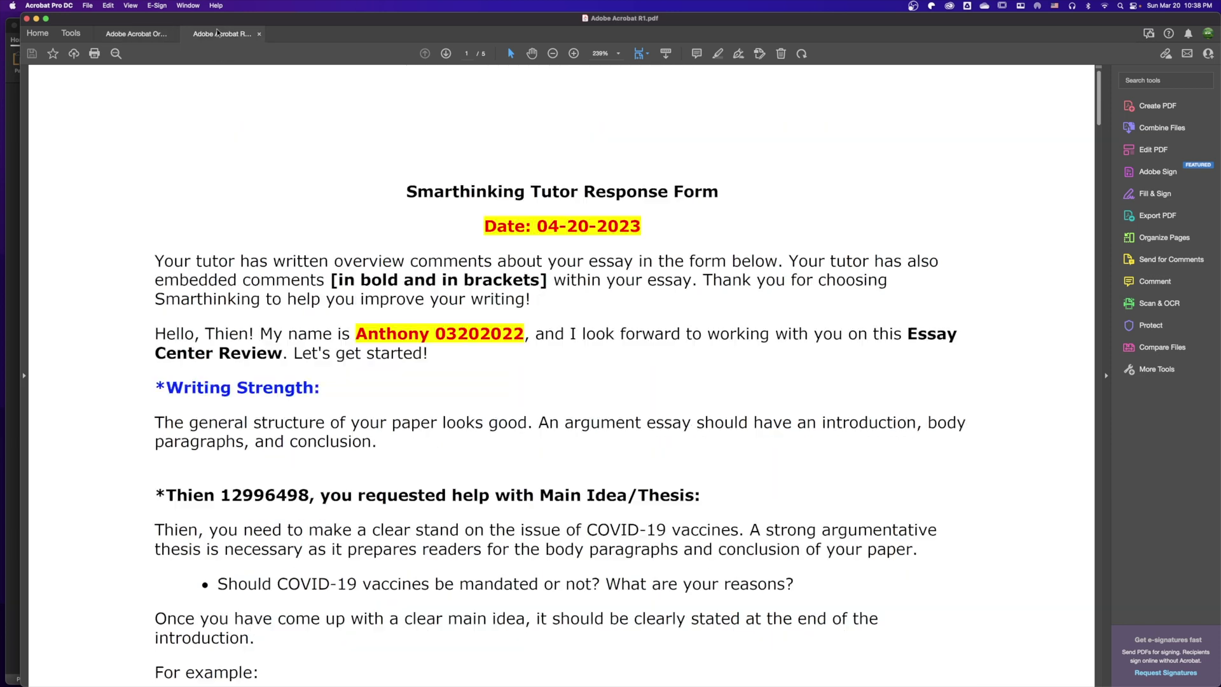
{"action": "scroll", "coordinate": [272, 312], "scroll_direction": "up", "scroll_amount": 3}
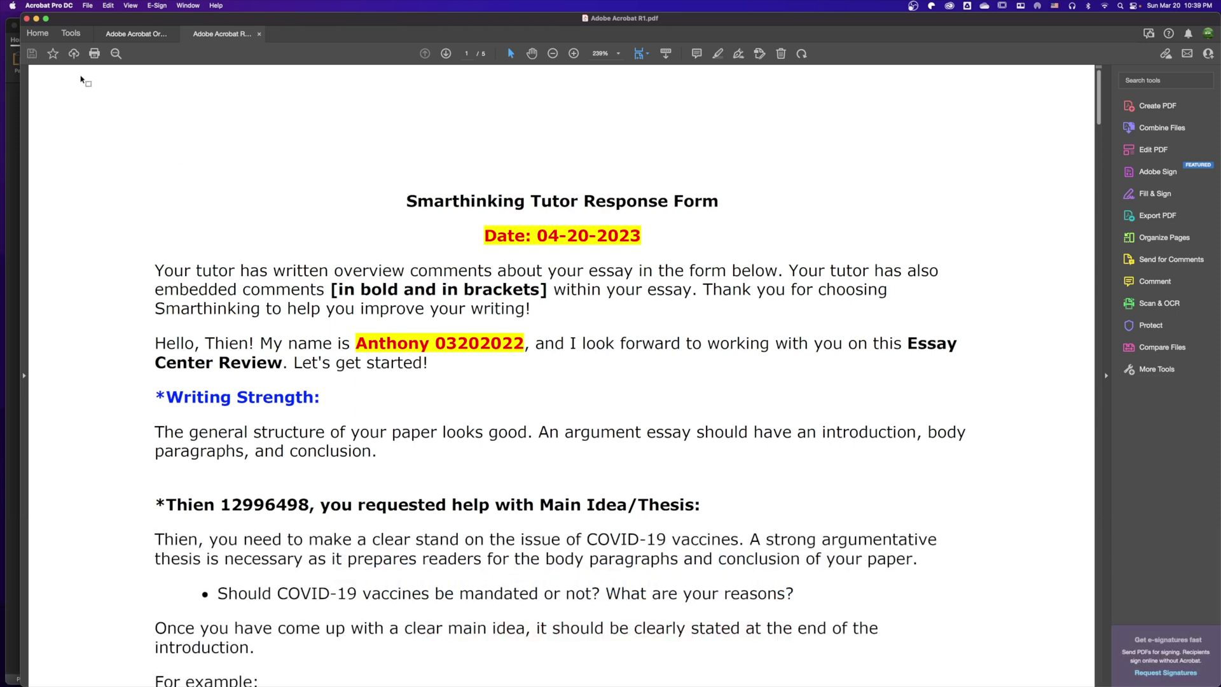
Launch the Compare Files tool from the Tools center's Share & Review section
{"action": "left_click", "coordinate": [70, 33]}
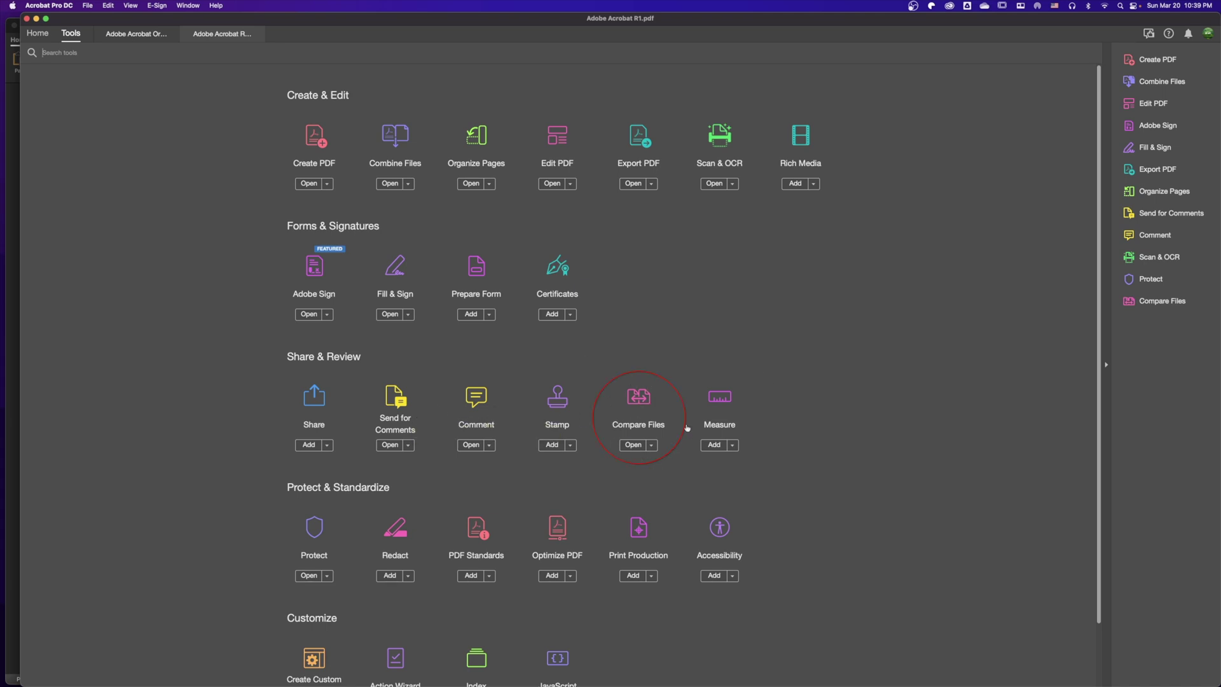
{"action": "left_click", "coordinate": [640, 398]}
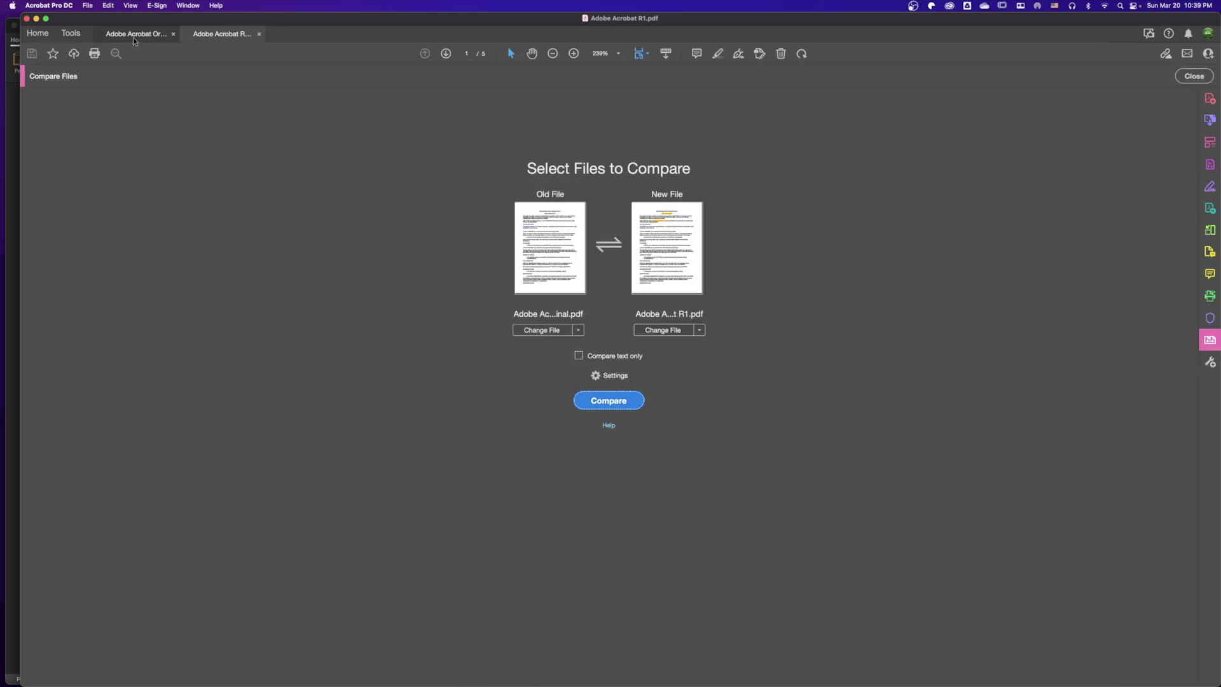
Set Adobe Acrobat Original as the old file for the comparison
{"action": "left_click", "coordinate": [533, 329]}
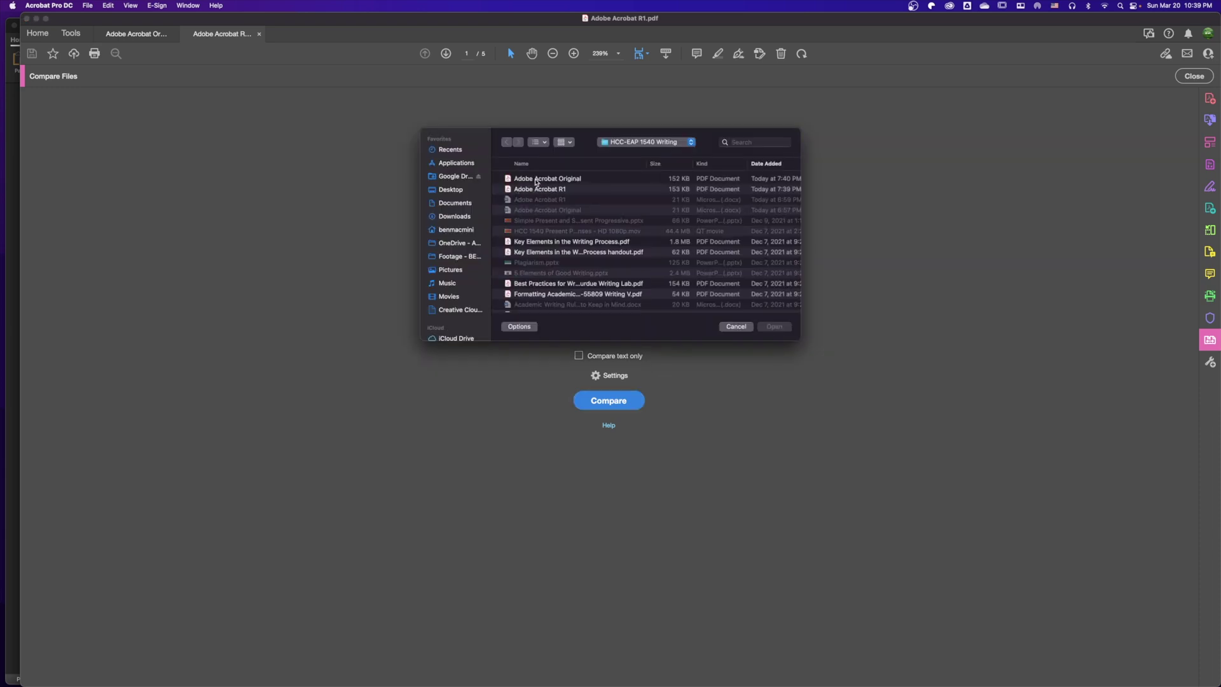
{"action": "left_click", "coordinate": [535, 181]}
{"action": "left_click", "coordinate": [775, 326]}
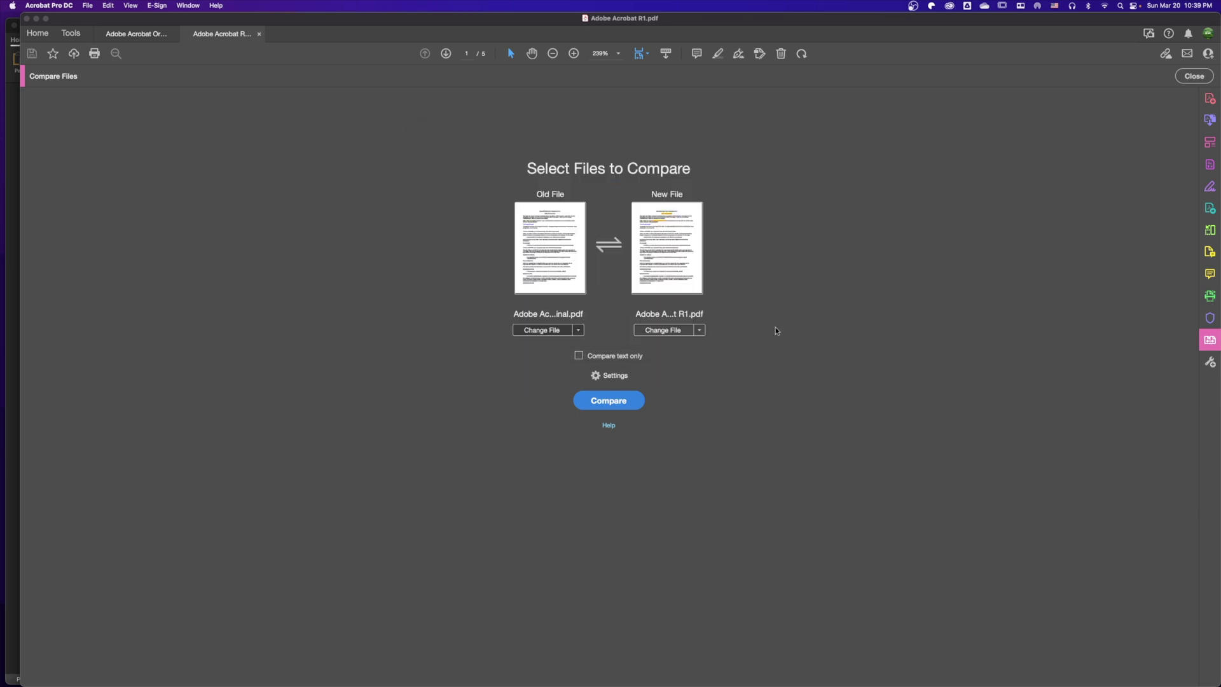
Set Adobe Acrobat R1 as the new file and turn on Compare text only
{"action": "left_click", "coordinate": [661, 330]}
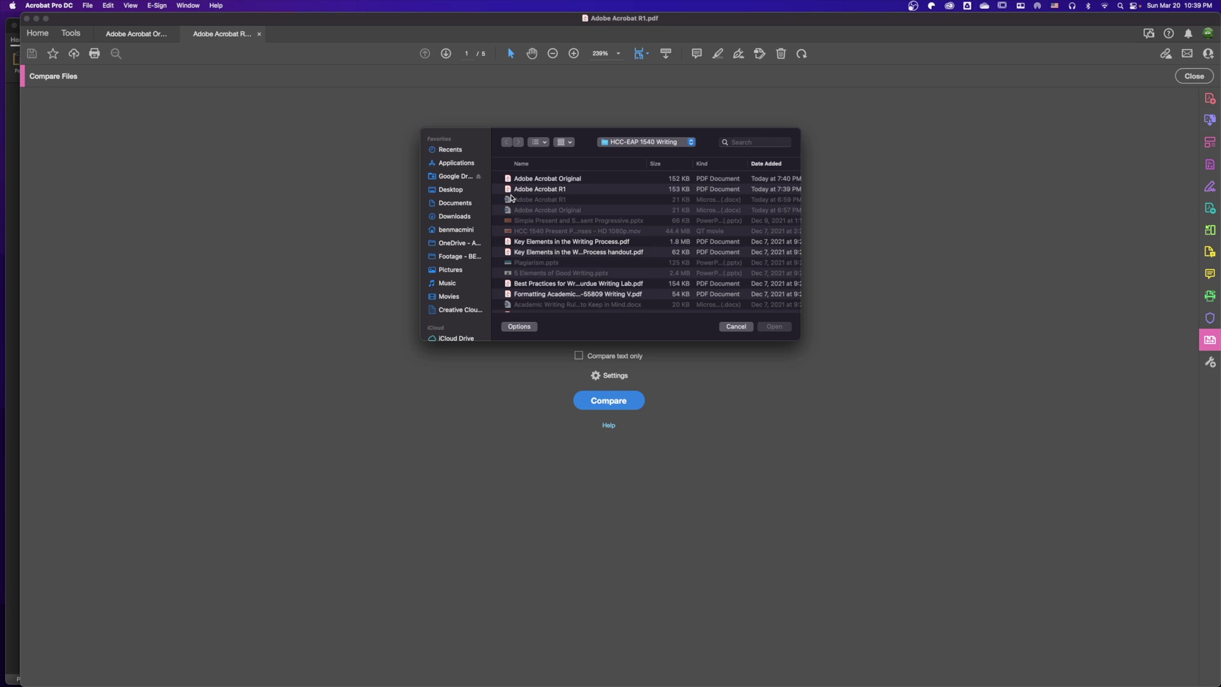
{"action": "left_click", "coordinate": [547, 191]}
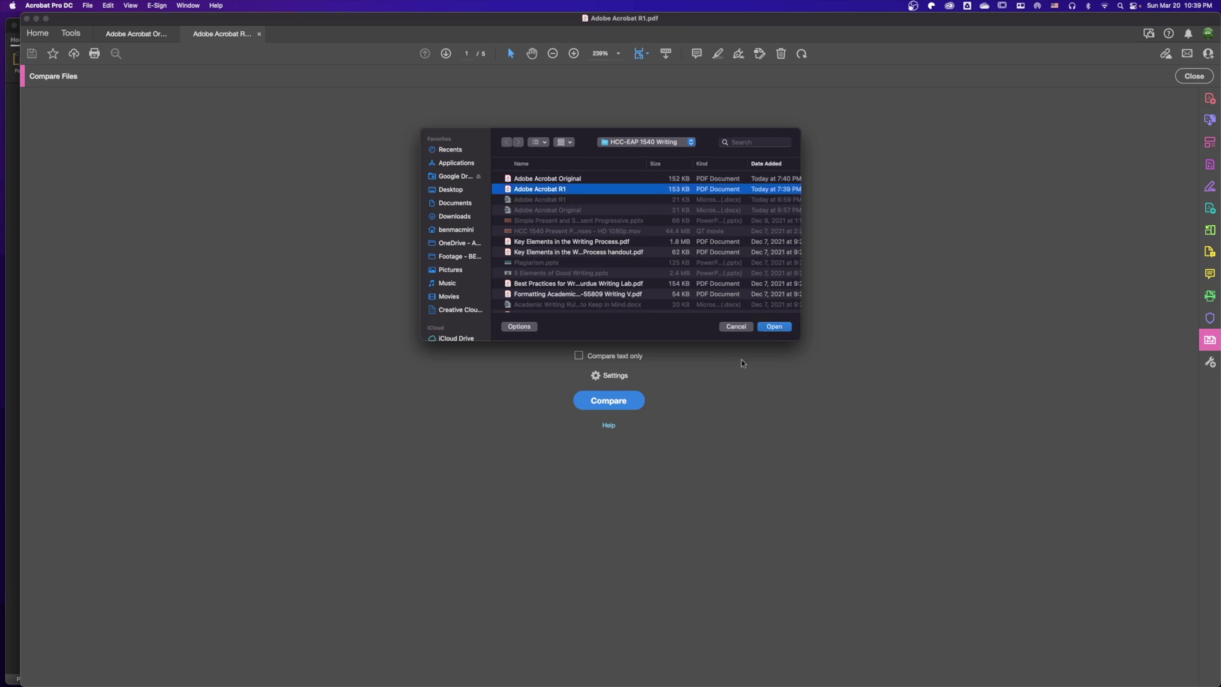
{"action": "left_click", "coordinate": [773, 330]}
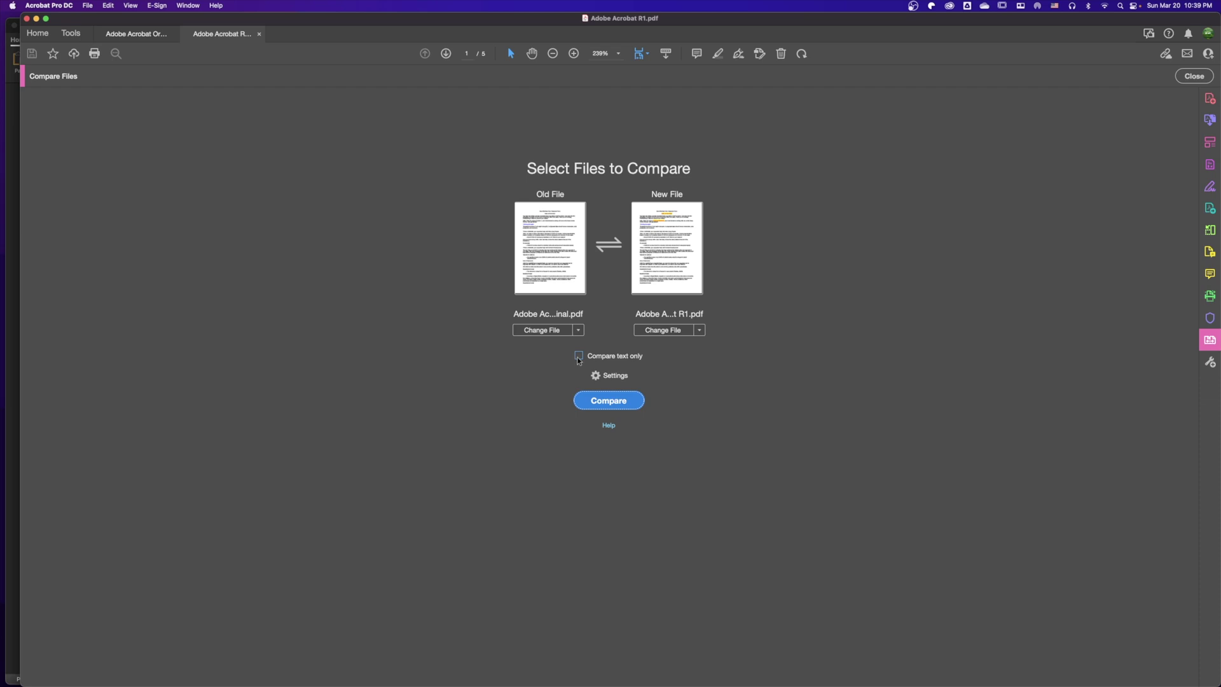
{"action": "left_click", "coordinate": [578, 357]}
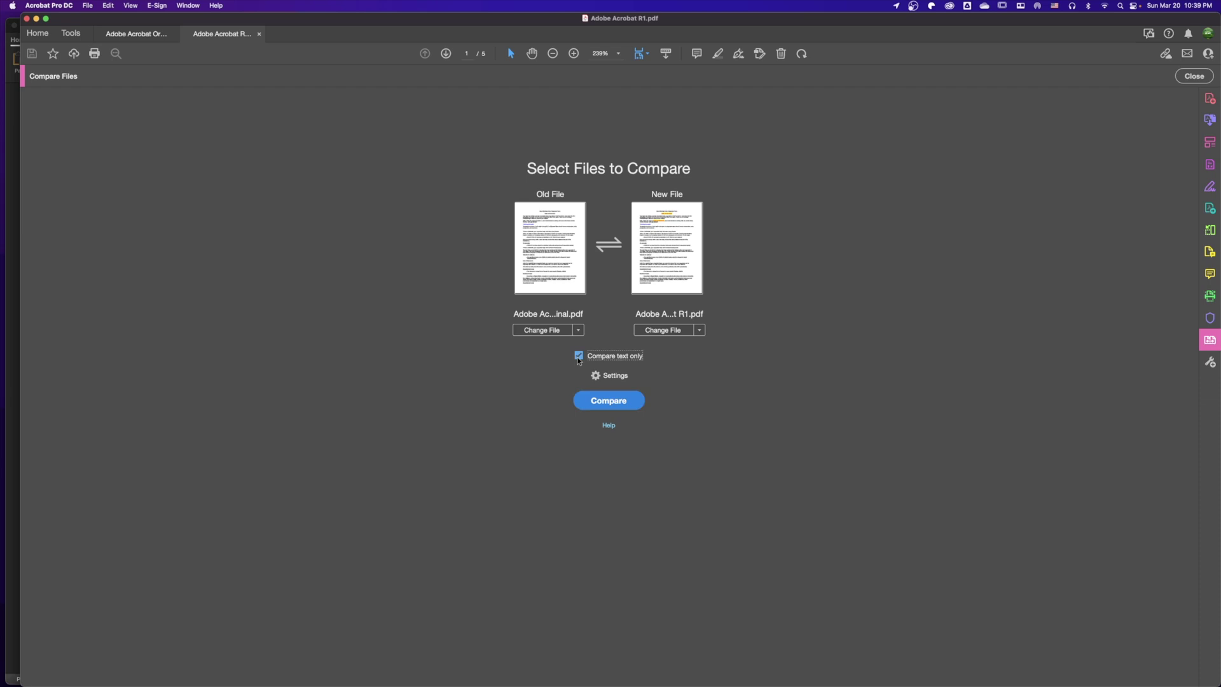
{"action": "left_click", "coordinate": [610, 402]}
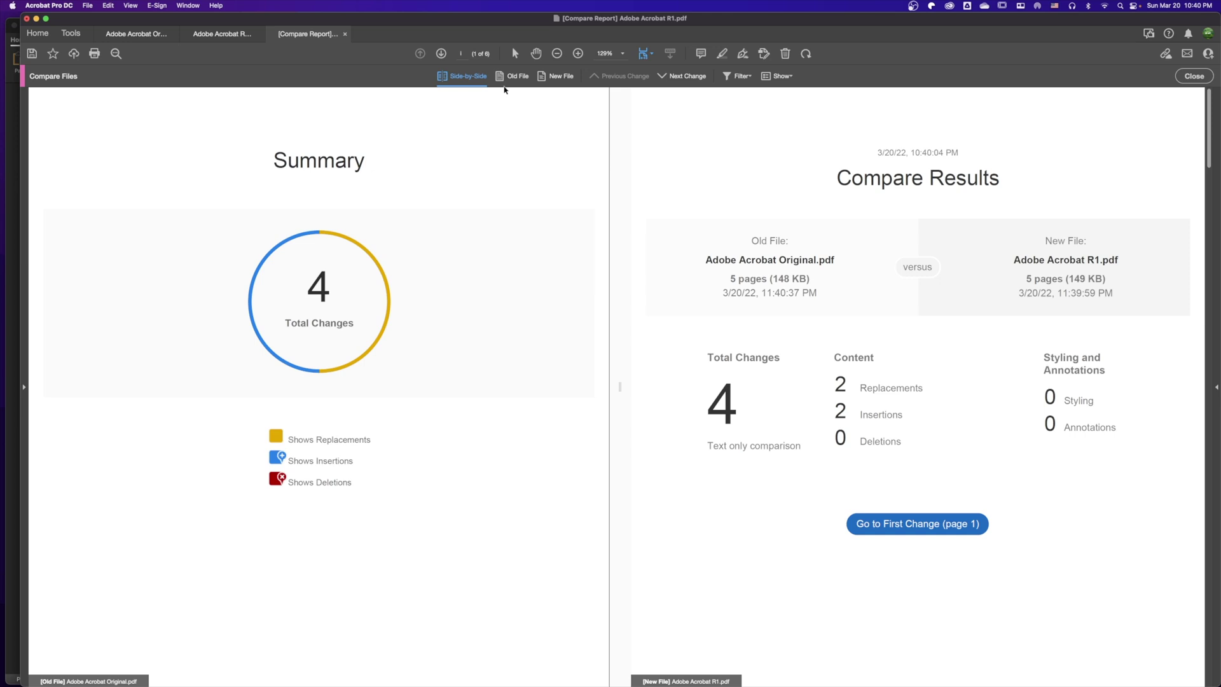
{"action": "left_click", "coordinate": [516, 77]}
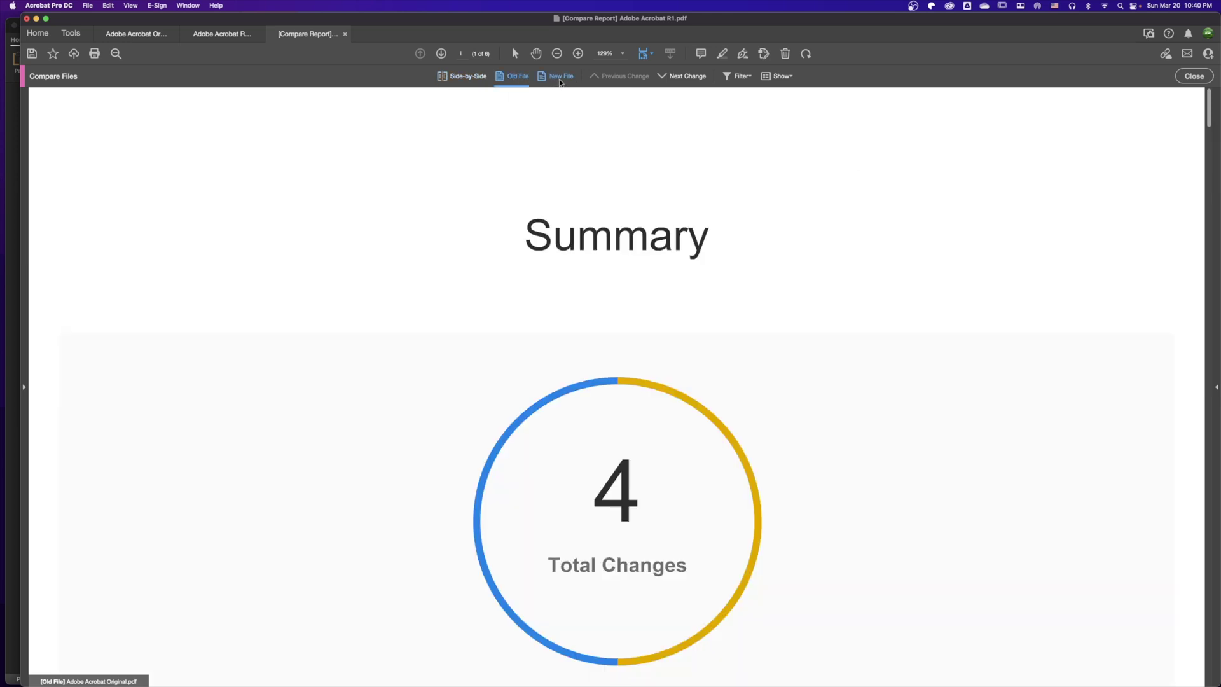
{"action": "left_click", "coordinate": [560, 82]}
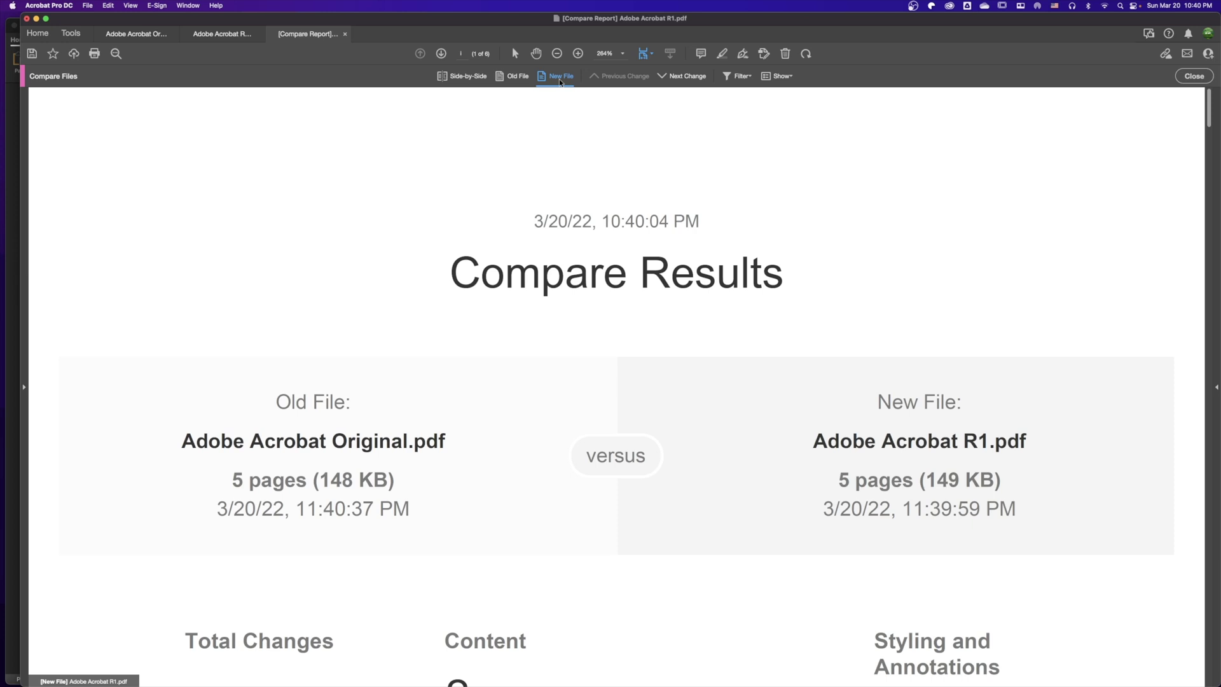
{"action": "left_click", "coordinate": [516, 81]}
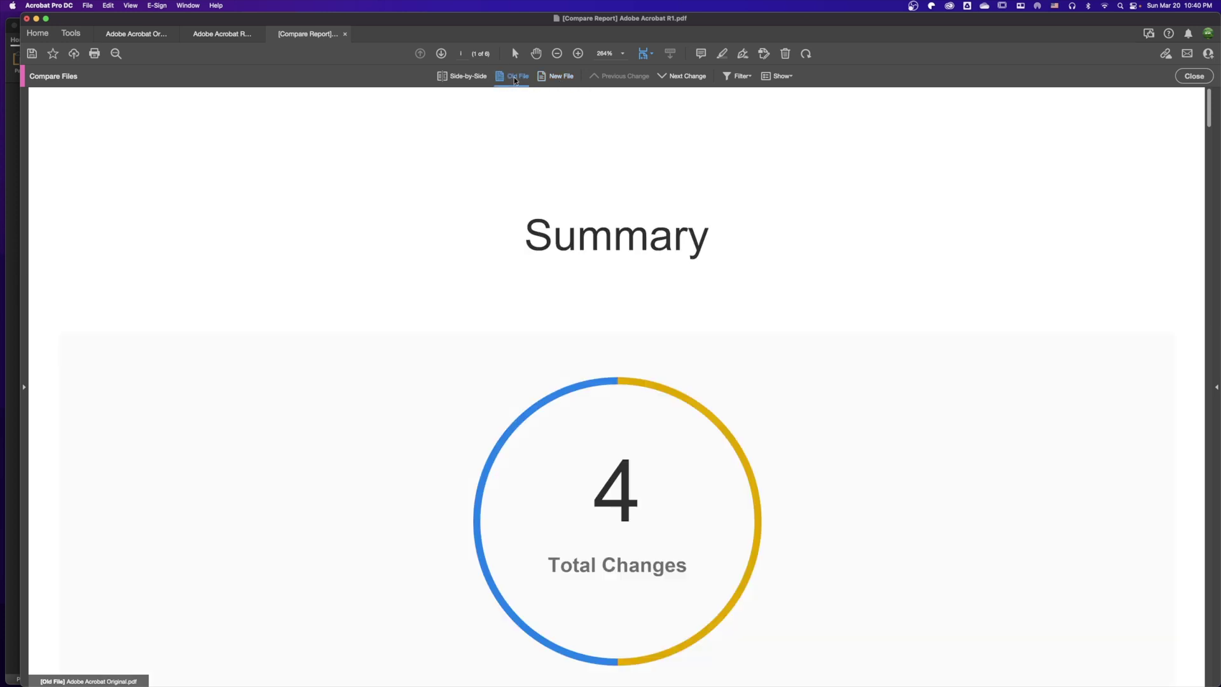
{"action": "left_click", "coordinate": [453, 77]}
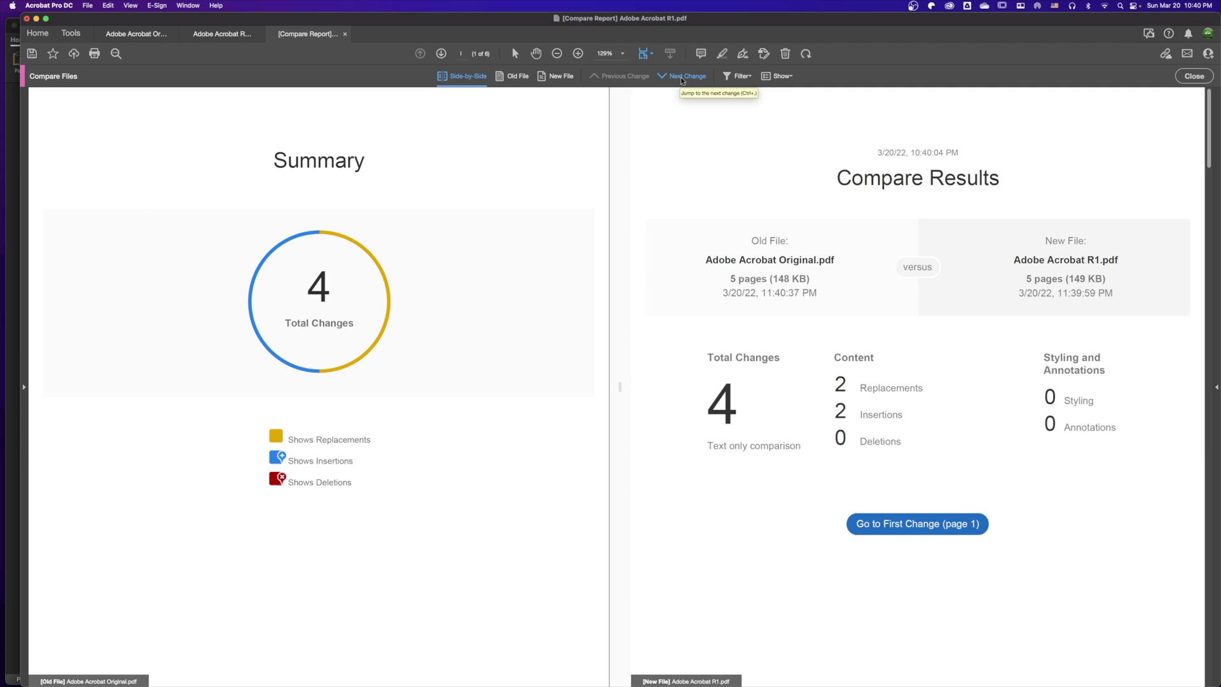
Review all four changes: the changed date, the replaced name, the inserted sentence, and 'ENDING 04-20-2023'
{"action": "left_click", "coordinate": [682, 78]}
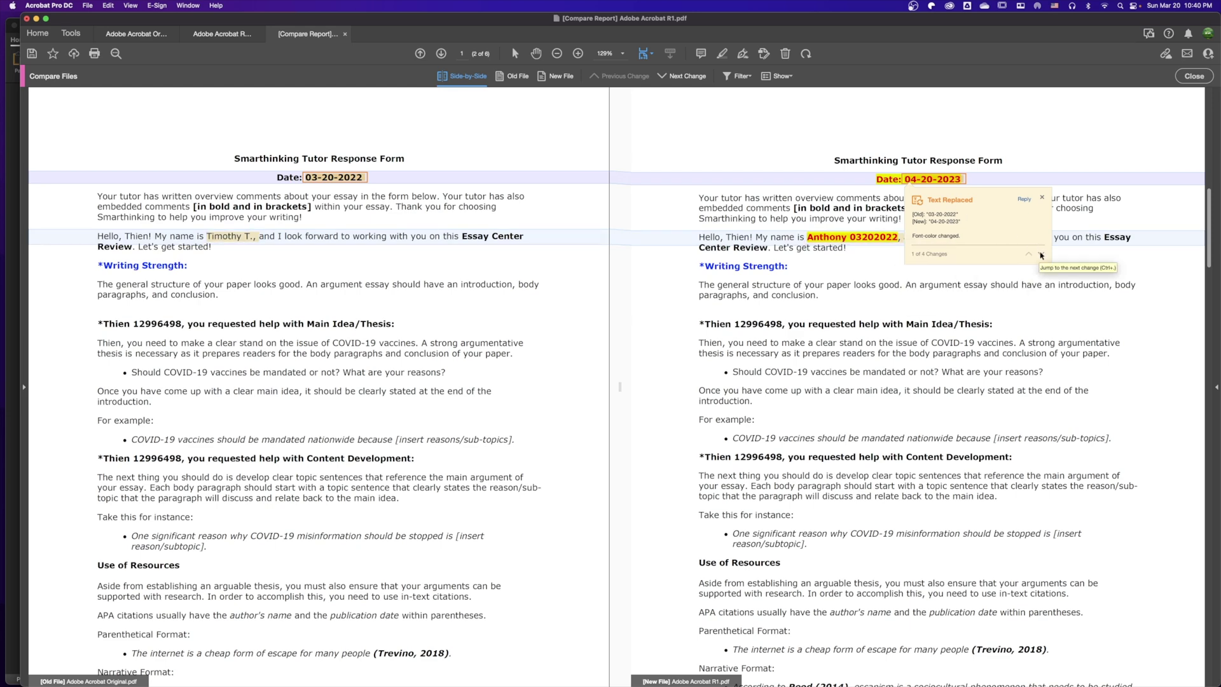
{"action": "left_click", "coordinate": [1041, 255]}
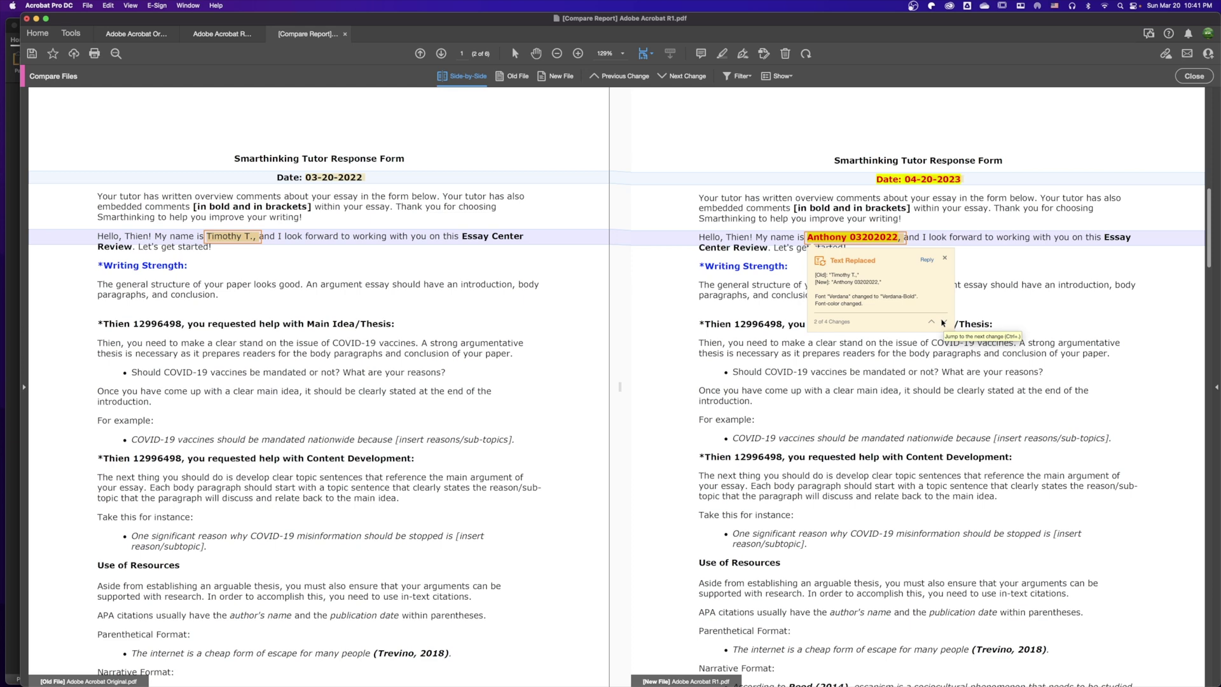
{"action": "left_click", "coordinate": [943, 322]}
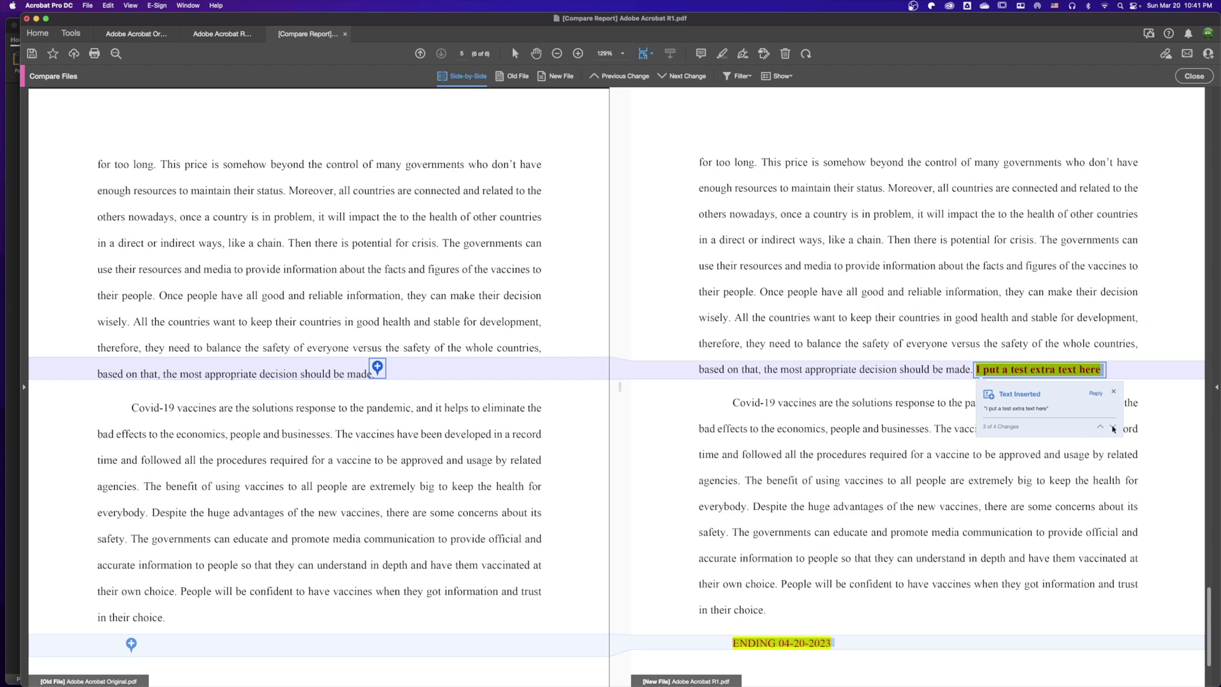
{"action": "left_click", "coordinate": [1113, 428]}
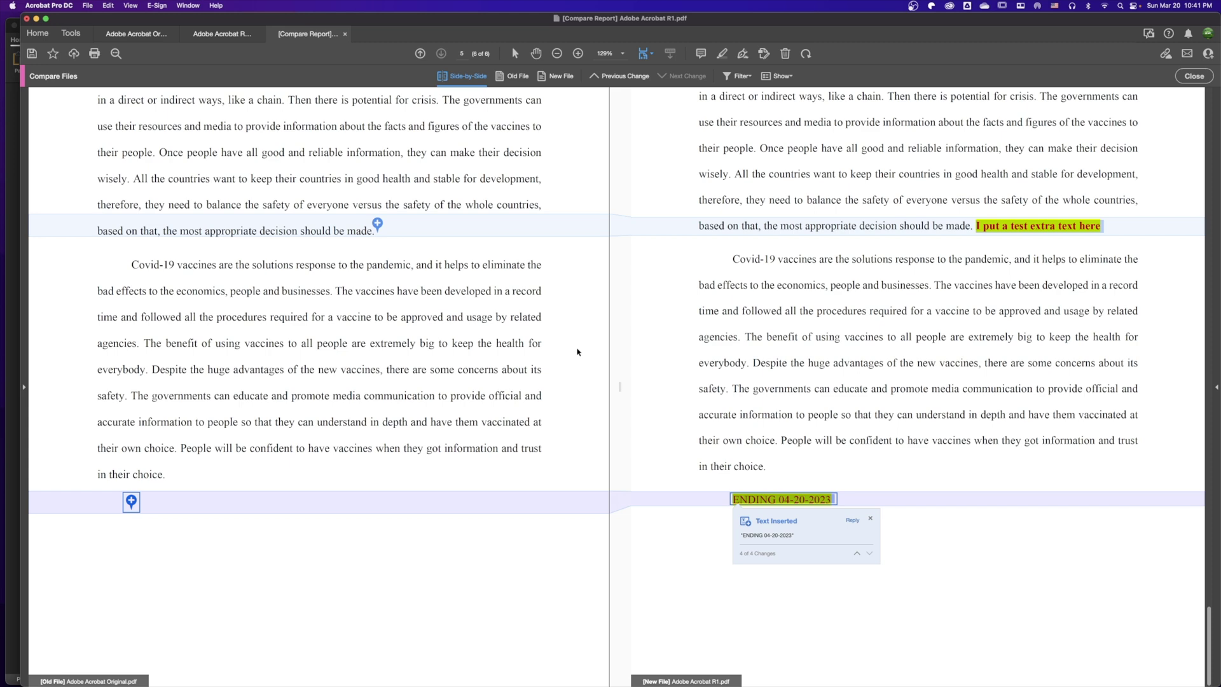
{"action": "scroll", "coordinate": [512, 248], "scroll_direction": "up", "scroll_amount": 5}
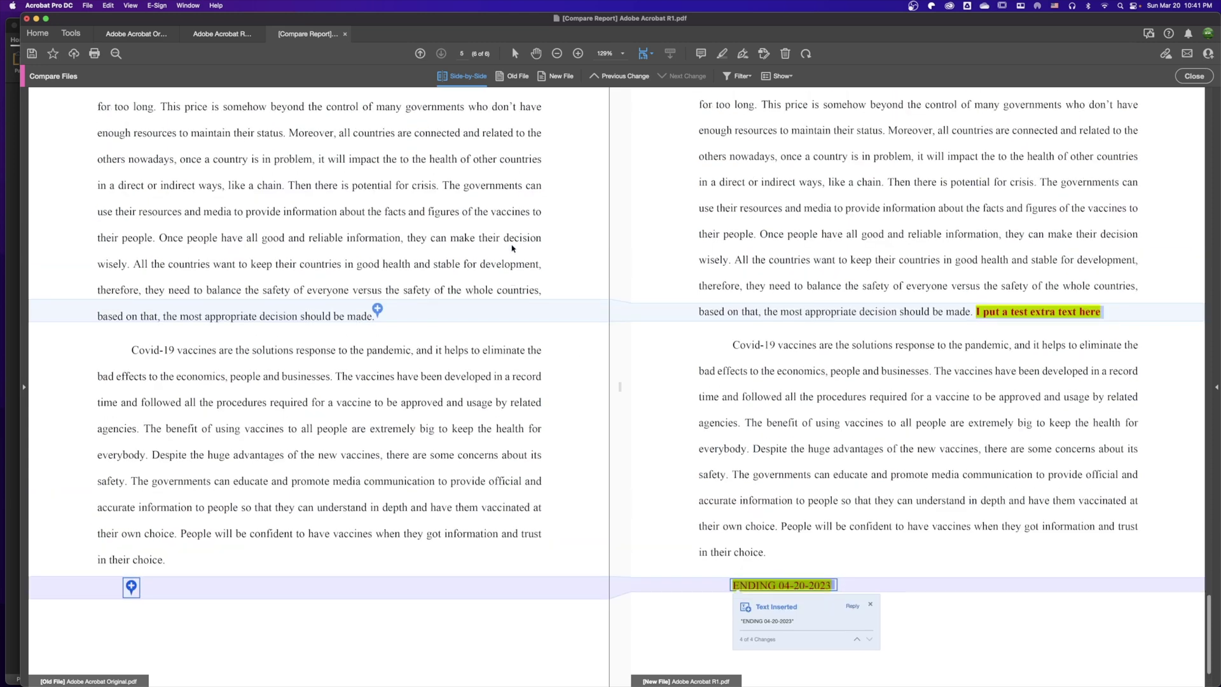
{"action": "scroll", "coordinate": [512, 248], "scroll_direction": "up", "scroll_amount": 10}
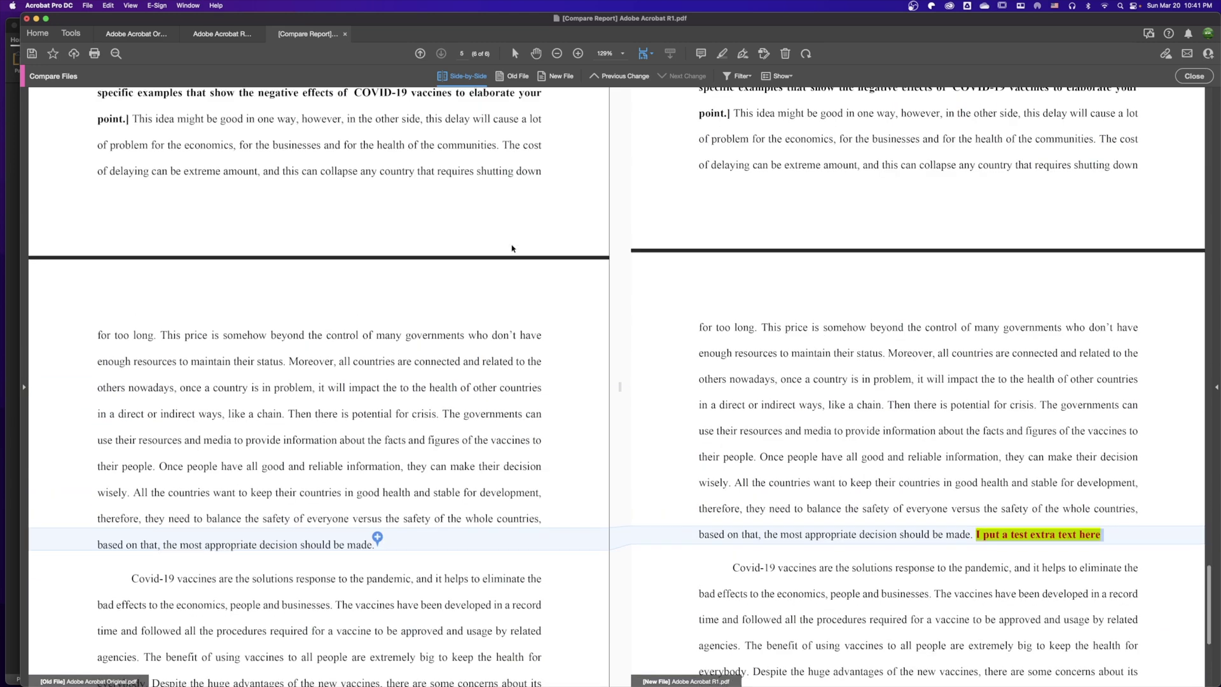
{"action": "scroll", "coordinate": [512, 248], "scroll_direction": "up", "scroll_amount": 13}
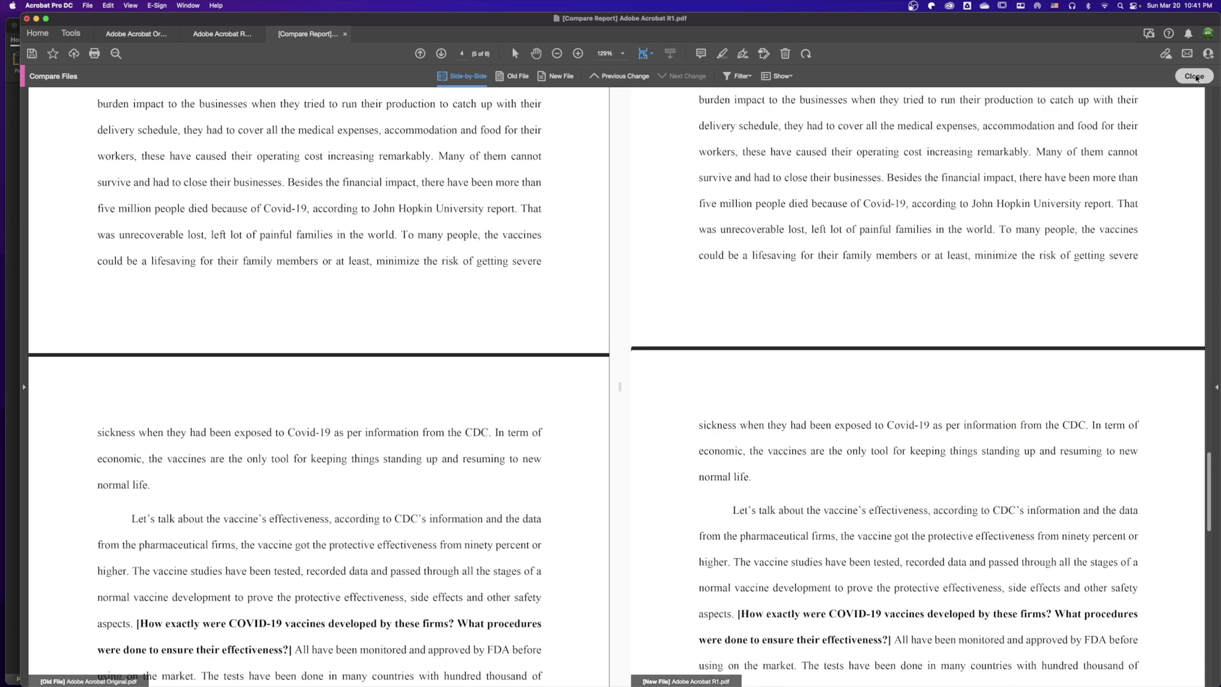
Exit side-by-side view and return to the Compare Results cover page listing 4 changes
{"action": "left_click", "coordinate": [1194, 76]}
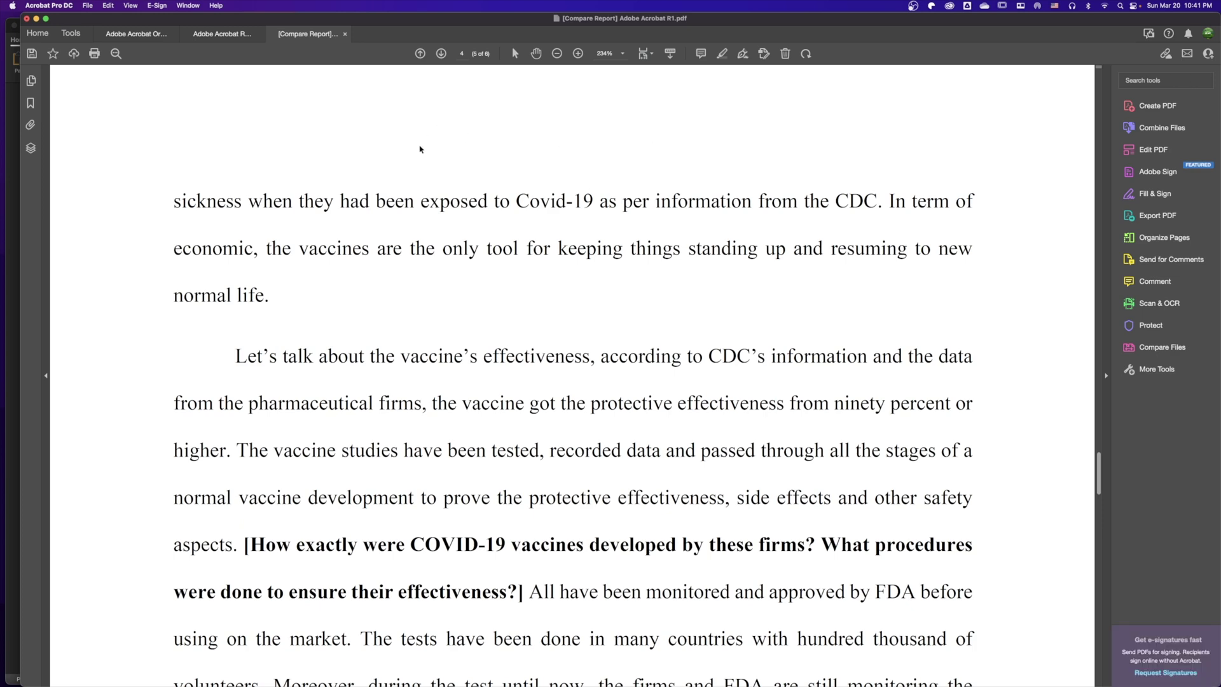
{"action": "scroll", "coordinate": [405, 199], "scroll_direction": "up", "scroll_amount": 15}
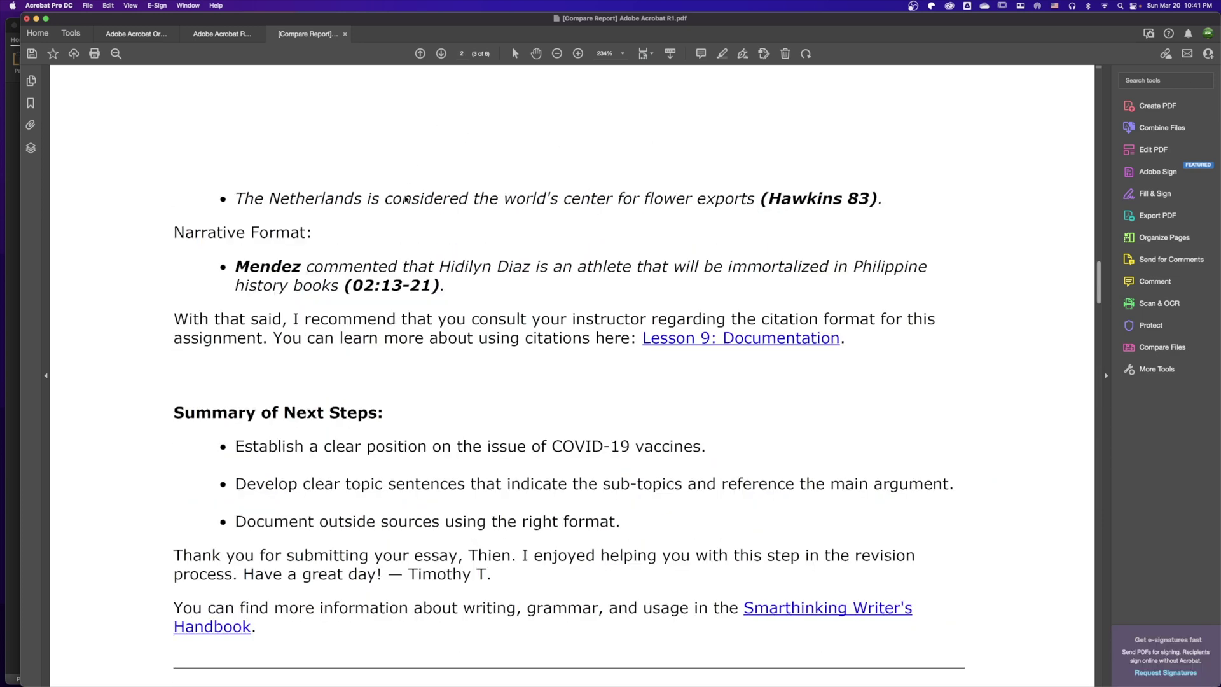
{"action": "scroll", "coordinate": [406, 200], "scroll_direction": "up", "scroll_amount": 15}
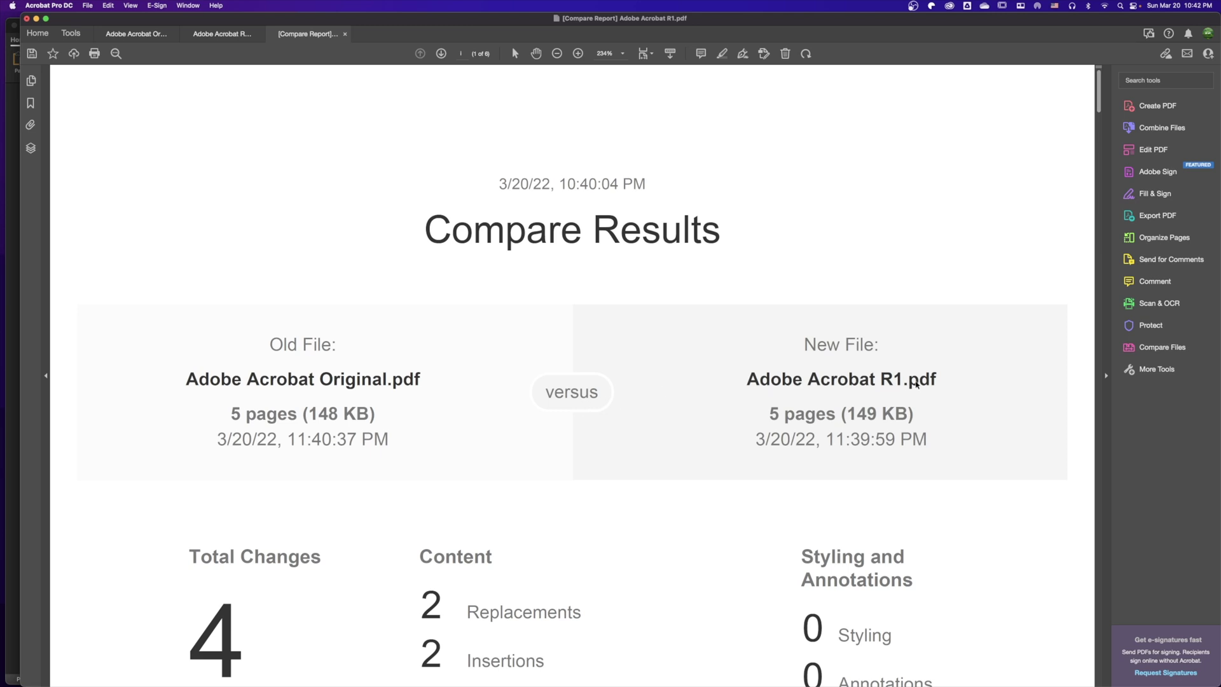
{"action": "scroll", "coordinate": [630, 468], "scroll_direction": "down", "scroll_amount": 1}
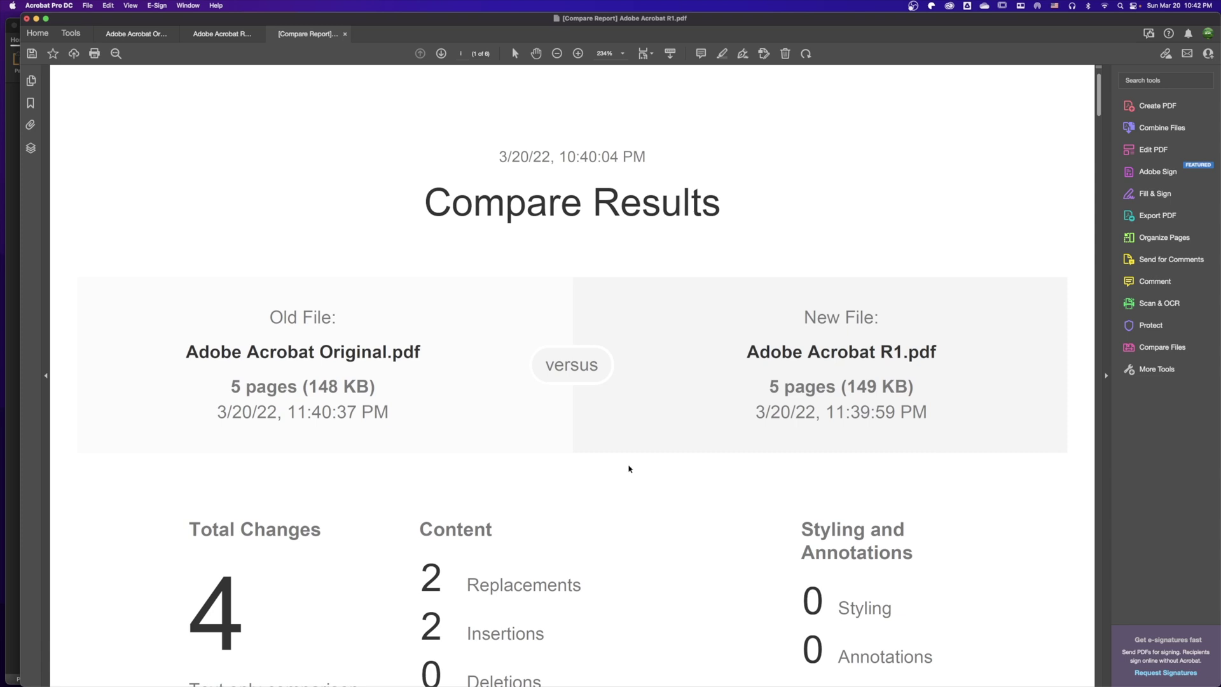
{"action": "scroll", "coordinate": [628, 468], "scroll_direction": "down", "scroll_amount": 3}
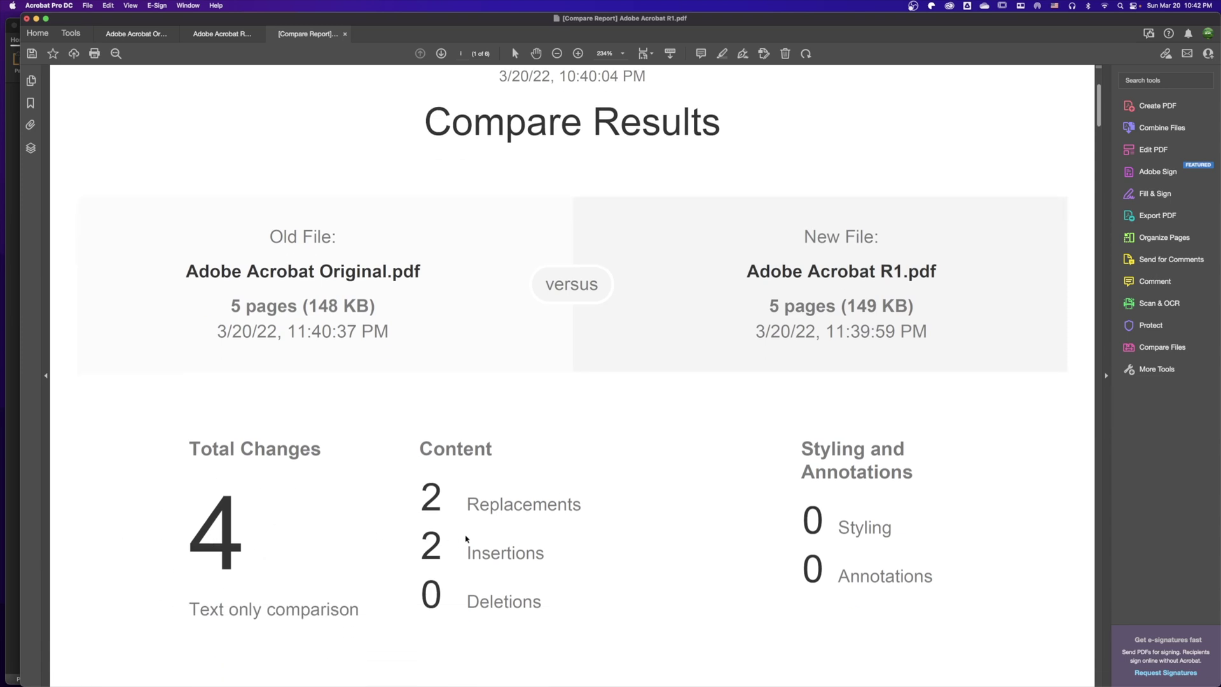
{"action": "scroll", "coordinate": [466, 539], "scroll_direction": "down", "scroll_amount": 5}
{"action": "scroll", "coordinate": [466, 539], "scroll_direction": "down", "scroll_amount": 3}
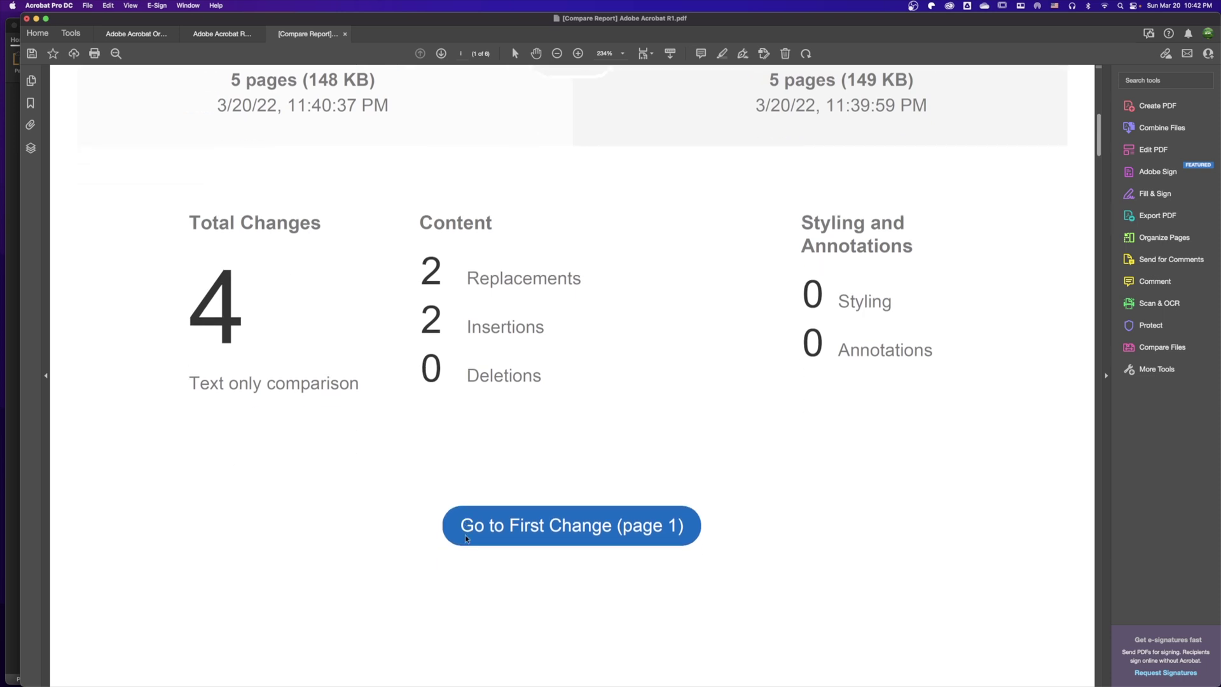
{"action": "left_click", "coordinate": [466, 537]}
{"action": "scroll", "coordinate": [467, 539], "scroll_direction": "down", "scroll_amount": 2}
{"action": "scroll", "coordinate": [466, 539], "scroll_direction": "up", "scroll_amount": 5}
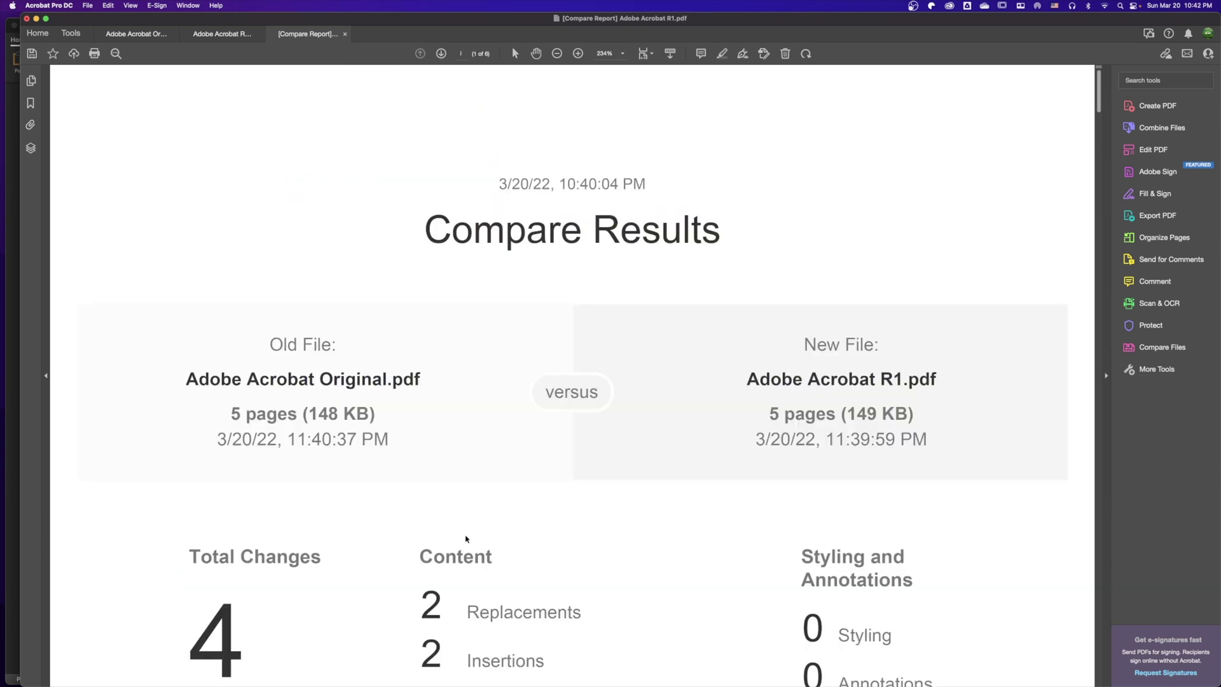
Save the report as '[Compare Report] Adobe Acrobat R1' in the HCC-EAP 1540 Writing folder
{"action": "left_click", "coordinate": [34, 54]}
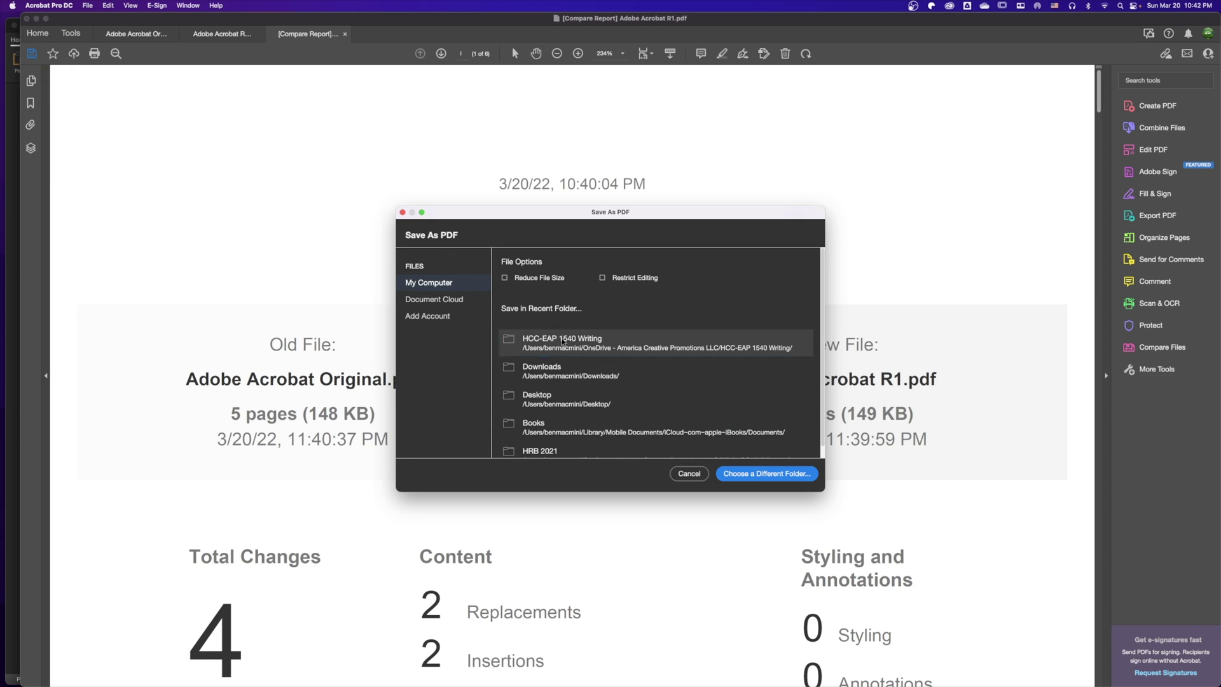
{"action": "left_click", "coordinate": [563, 342]}
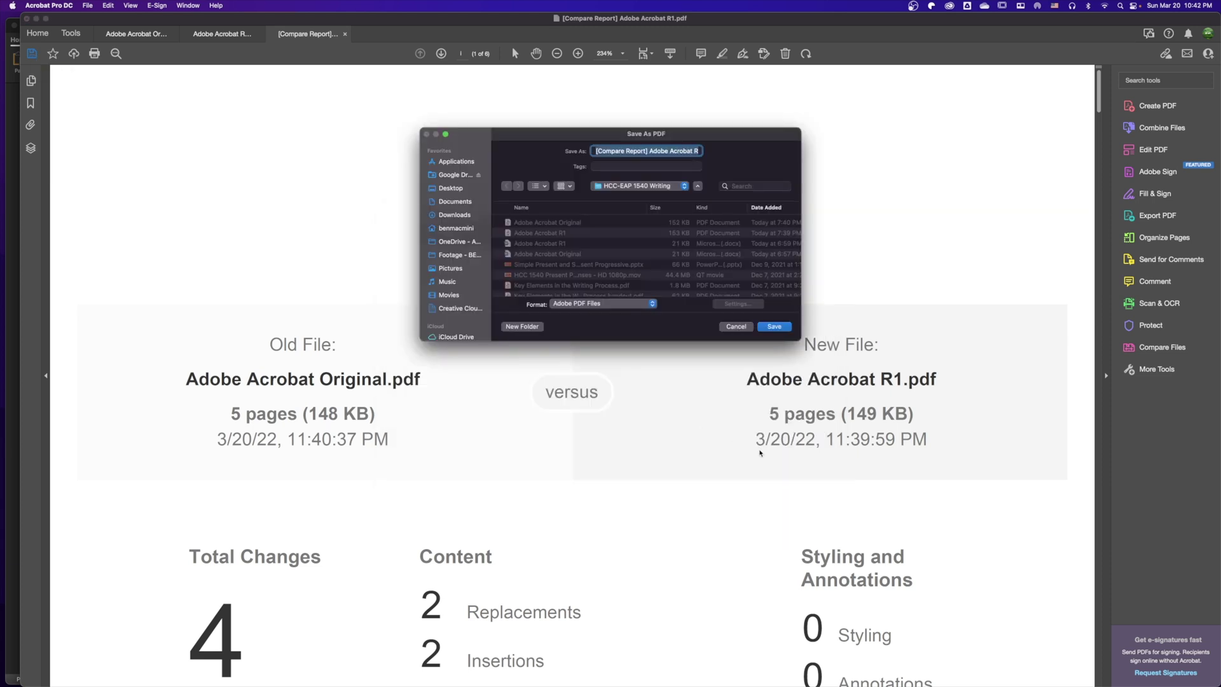
{"action": "left_click", "coordinate": [769, 327]}
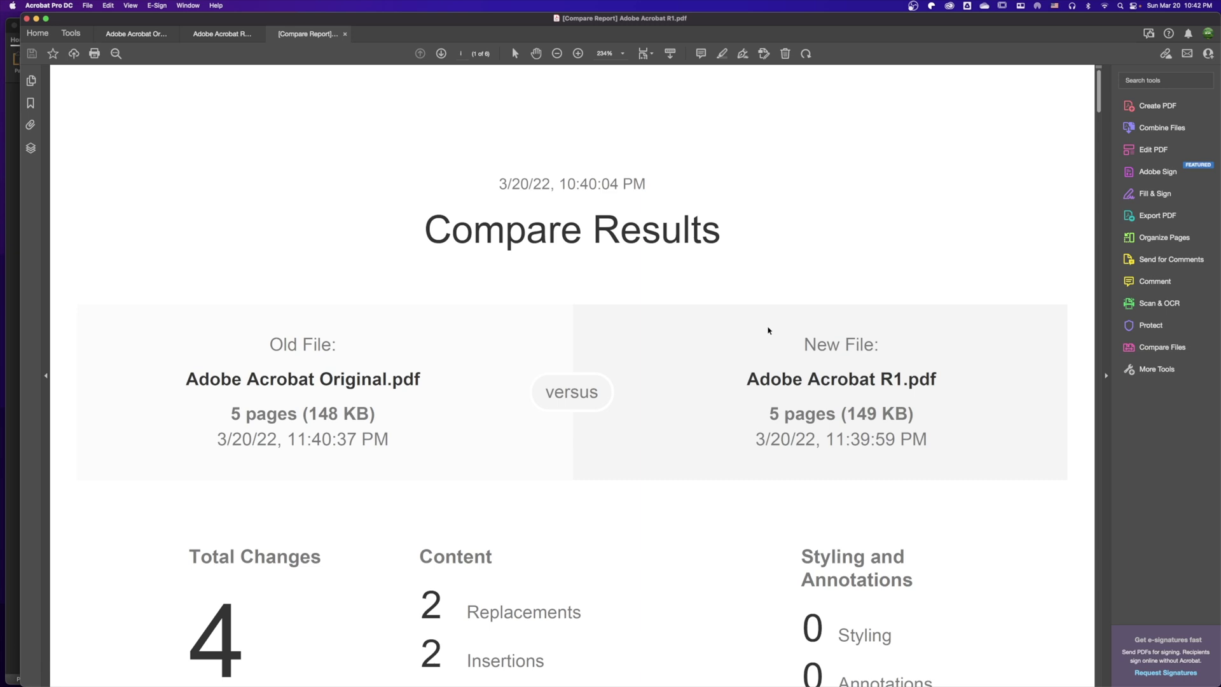